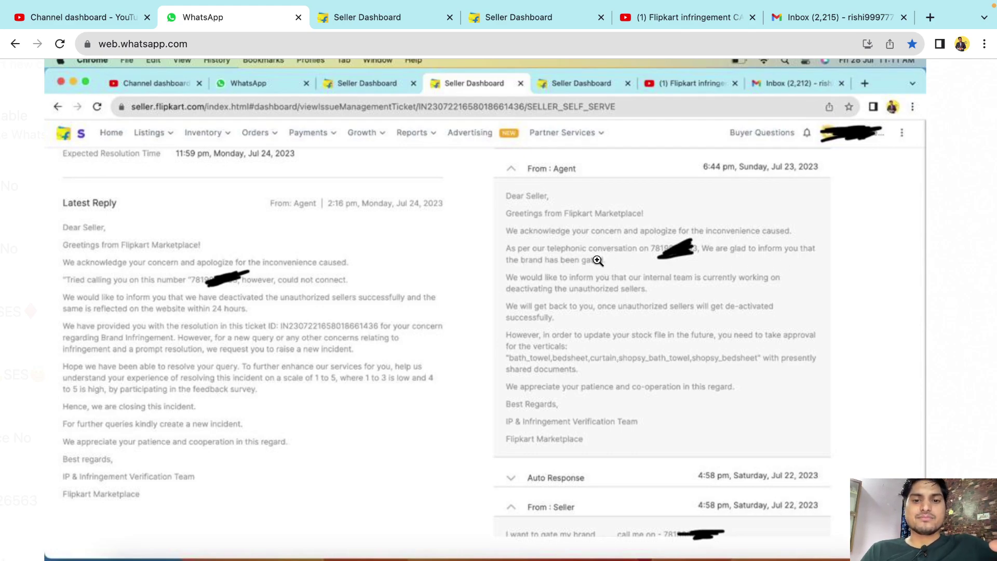
# Examine the enlarged WhatsApp screenshot of the Flipkart agent's replies about brand gating and unauthorized sellers.
pyautogui.click(598, 261)
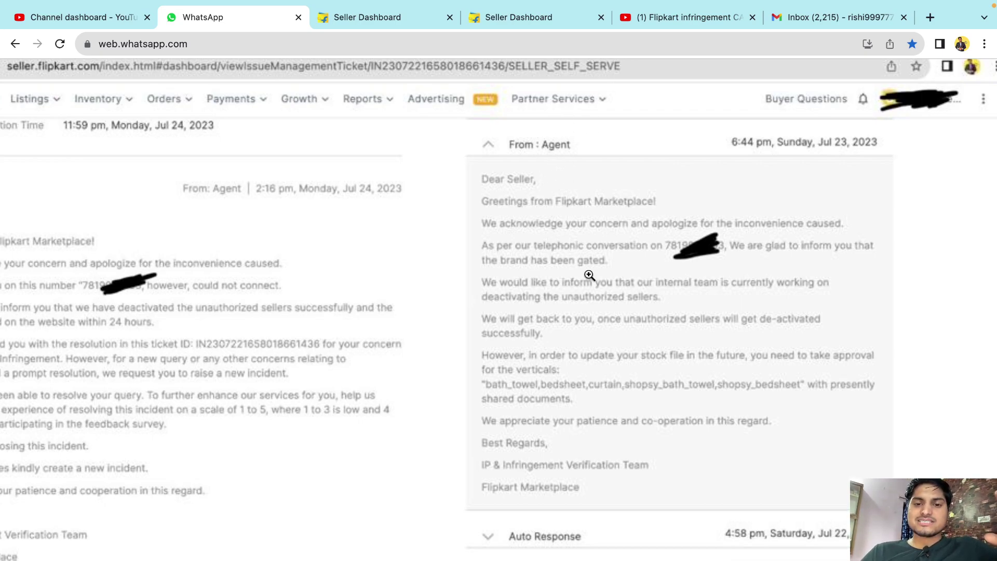
pyautogui.scroll(-2, 590, 273)
pyautogui.scroll(3, 590, 273)
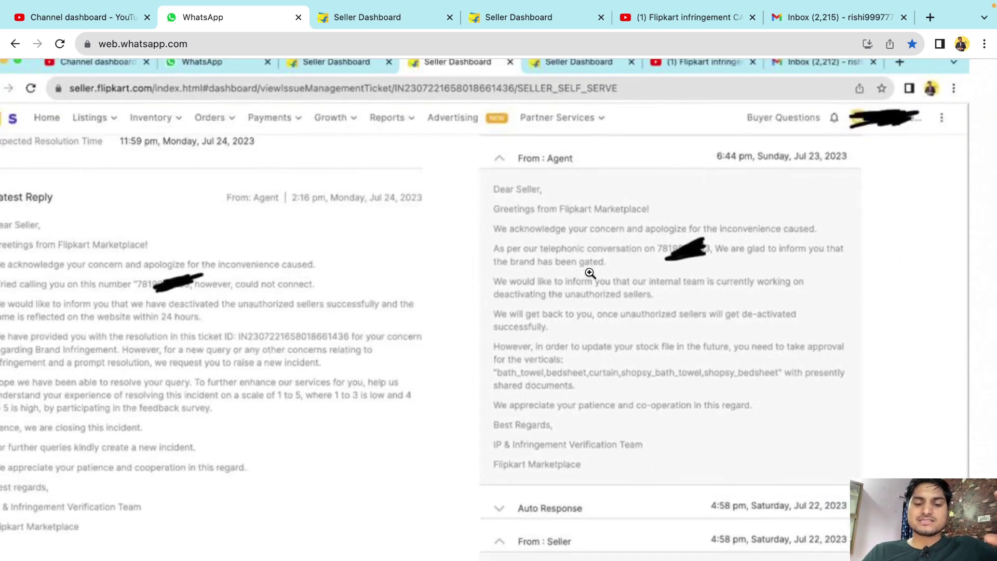
pyautogui.scroll(1, 590, 273)
pyautogui.scroll(-2, 591, 273)
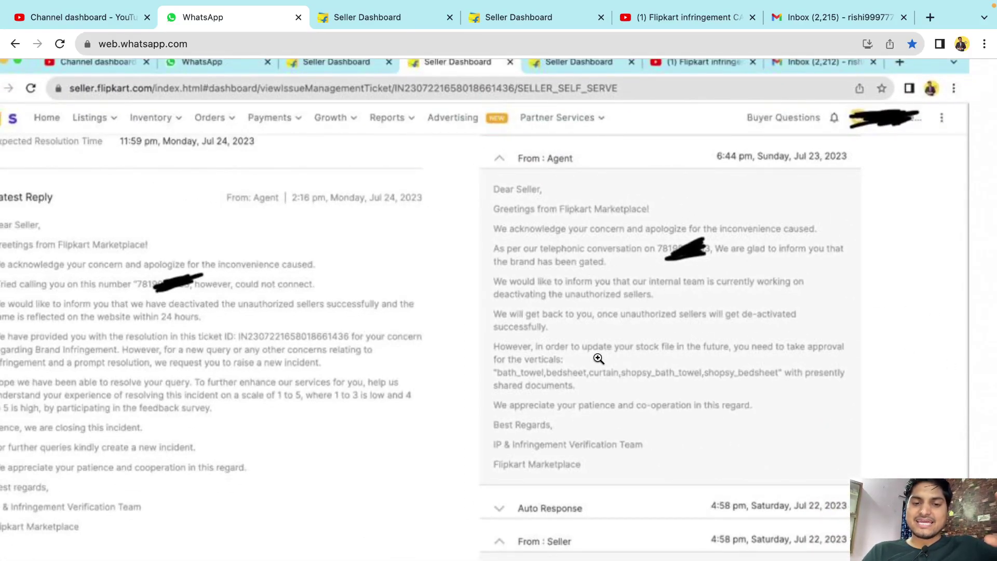
pyautogui.scroll(-2, 598, 358)
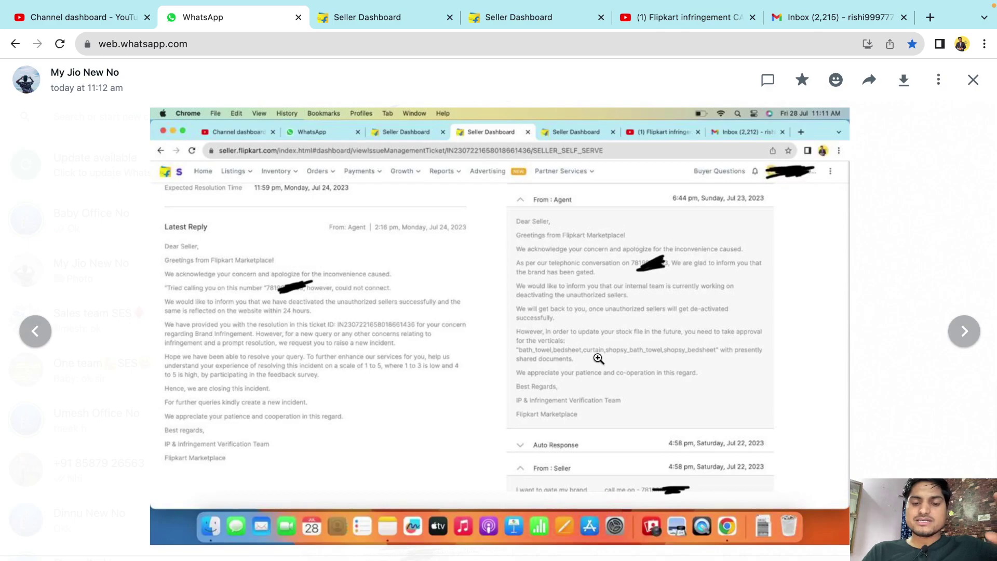
# Switch to the Flipkart Seller Dashboard and find the Help Center article "I want to Report Brand Infringement" under Listings & Catalog, Report Infringement.
pyautogui.click(390, 21)
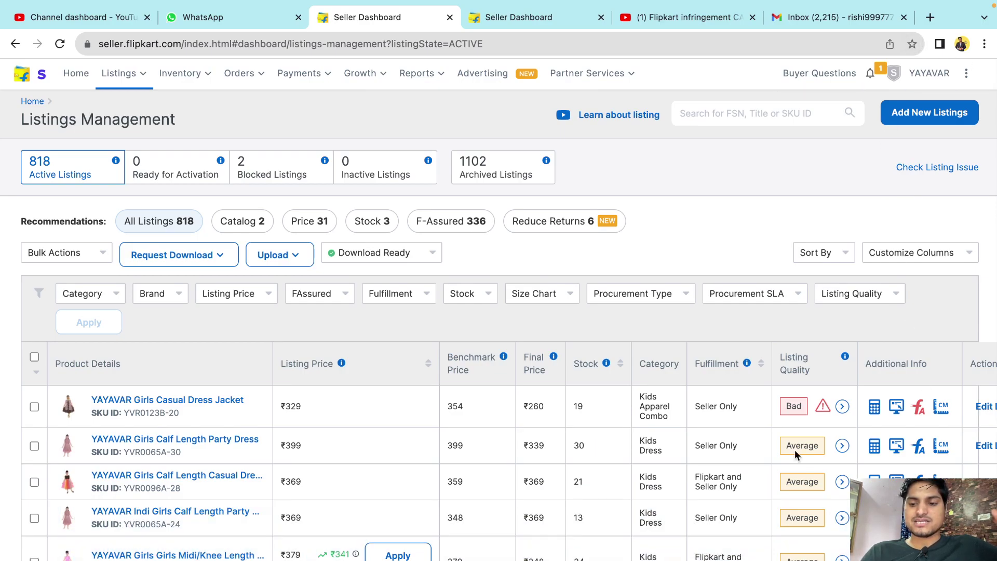
pyautogui.click(967, 535)
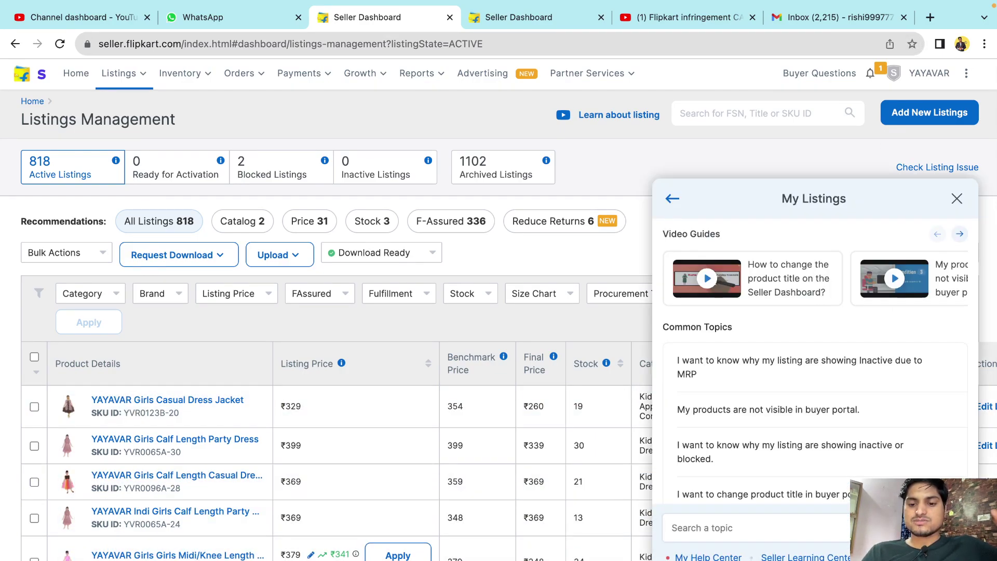
pyautogui.click(721, 558)
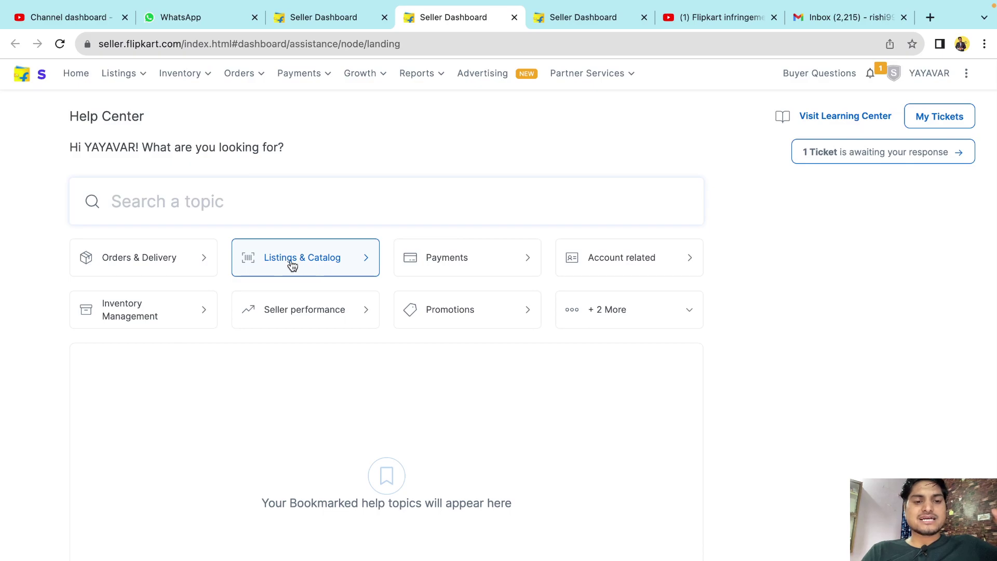
pyautogui.click(307, 269)
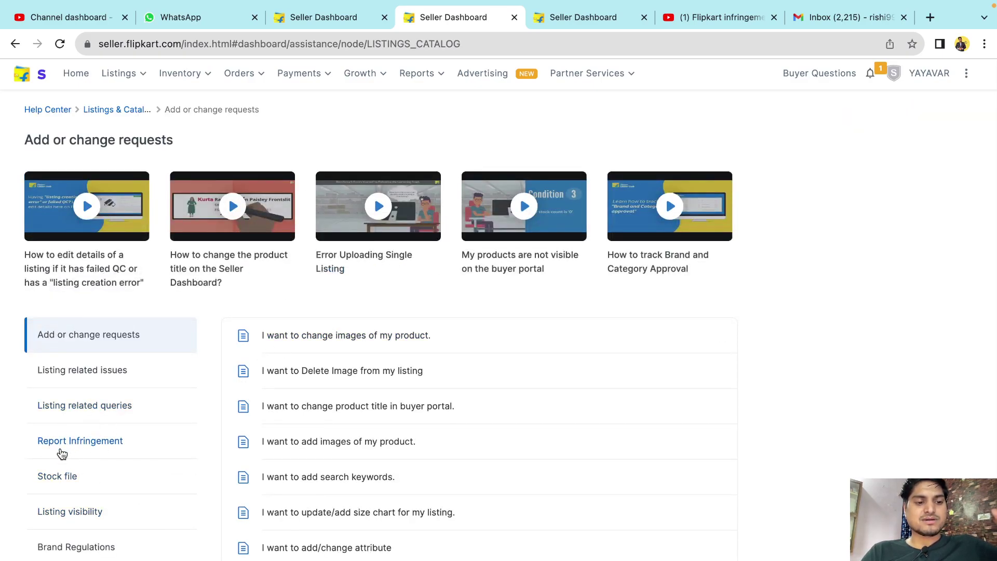
pyautogui.click(87, 443)
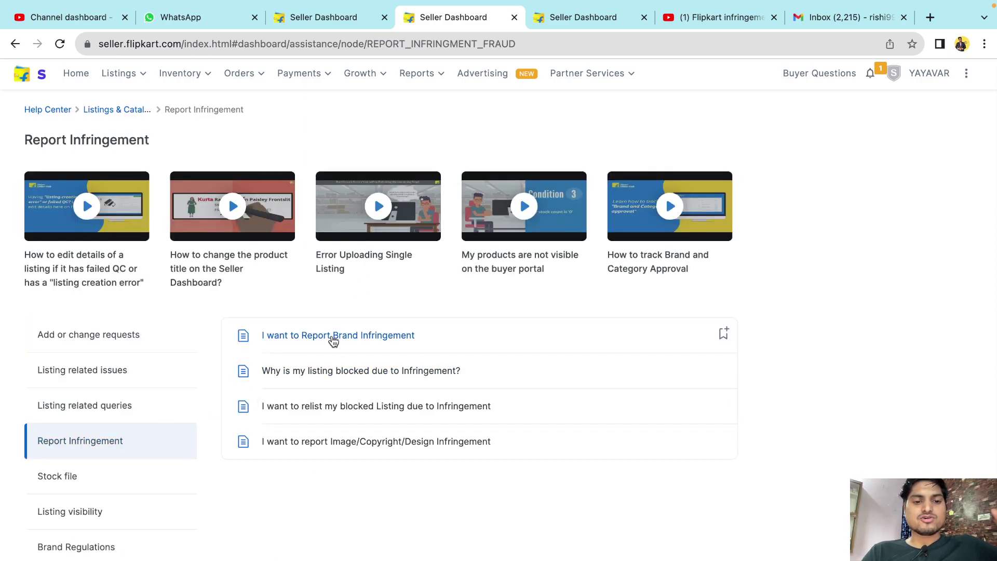
pyautogui.click(361, 338)
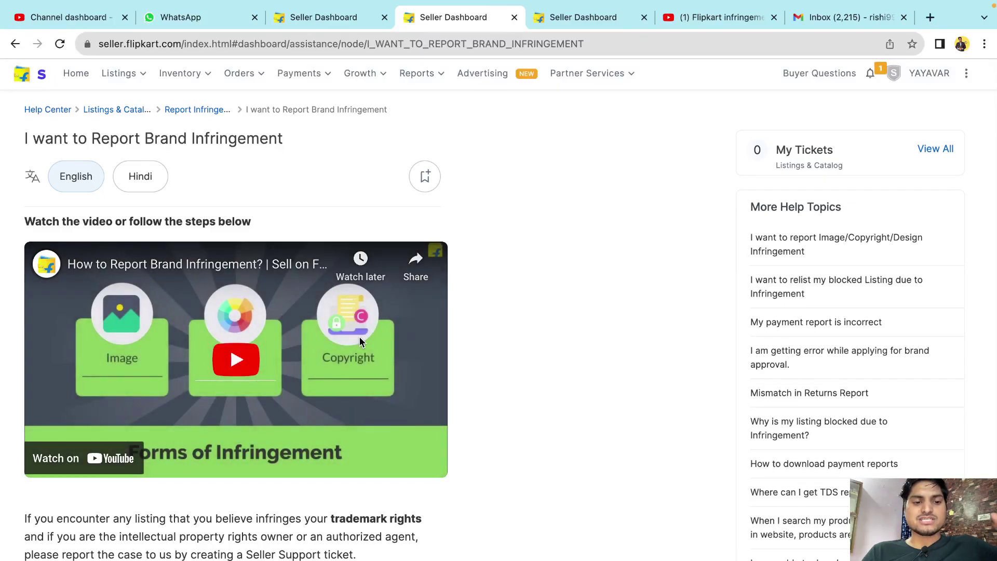
# Read the documents required for an infringement claim and view the sample Registered Trademark Certificate.
pyautogui.scroll(-7, 407, 461)
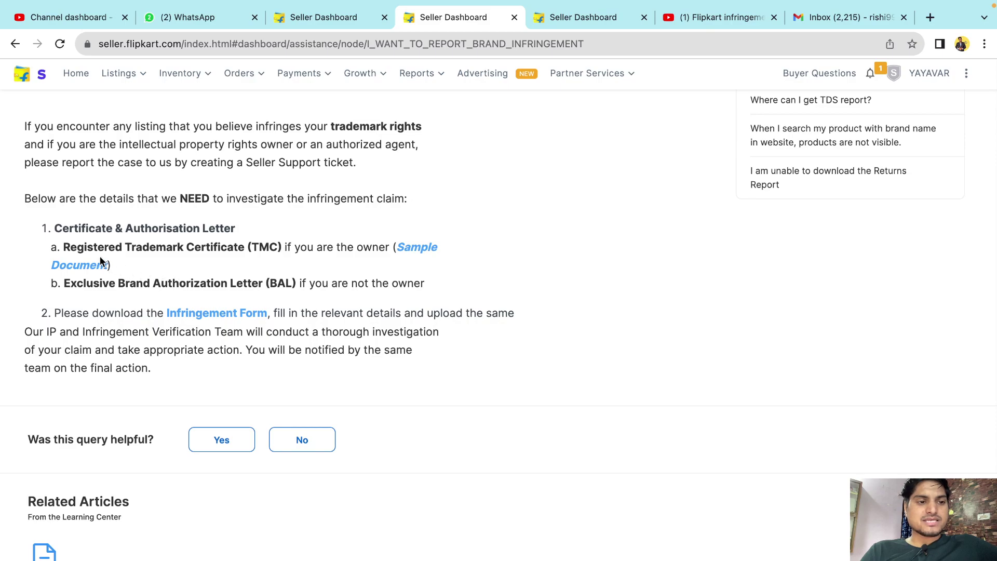
pyautogui.click(425, 250)
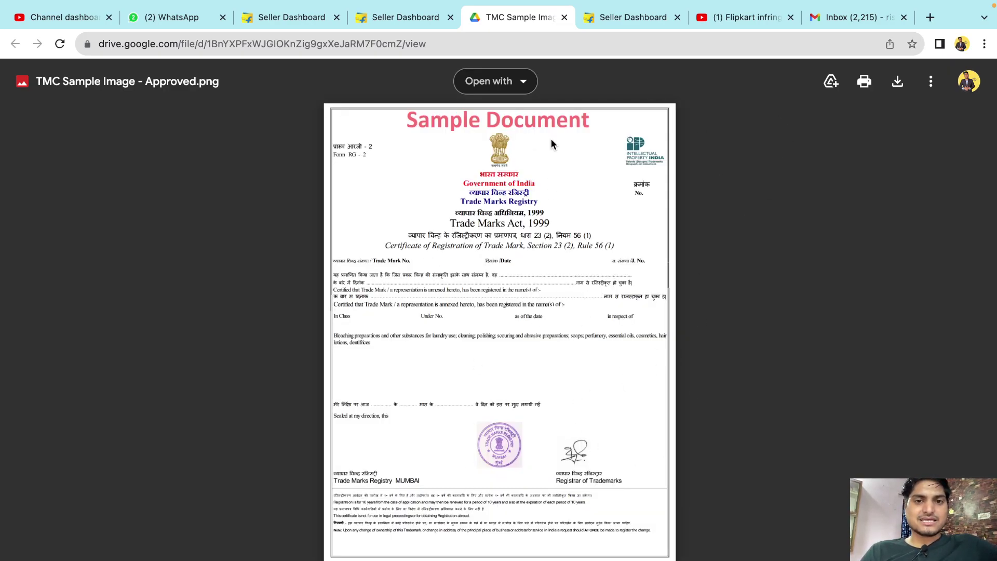
pyautogui.click(565, 17)
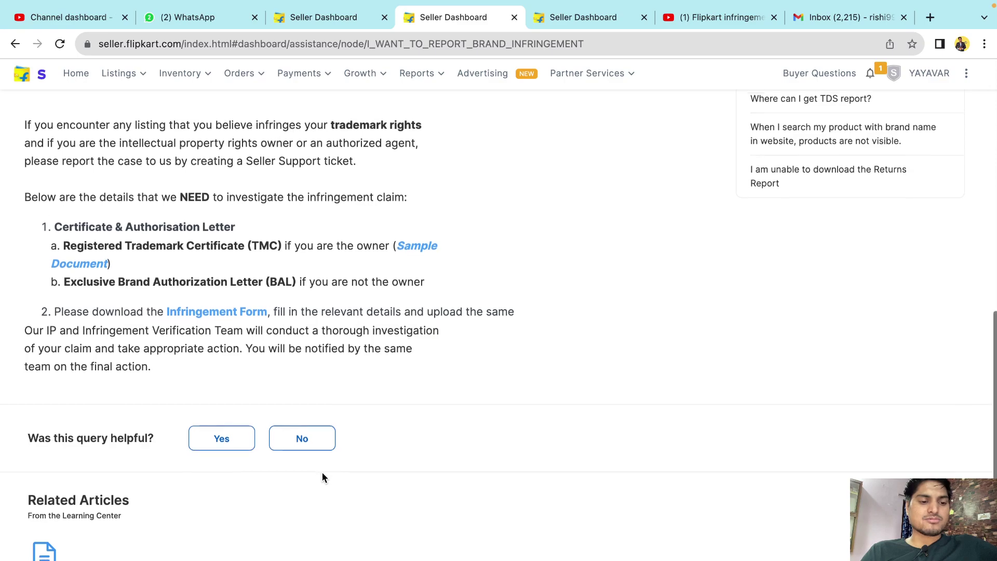
# Mark the brand infringement article as not helpful and go to the already opened Fill Ticket Details form.
pyautogui.scroll(-1, 281, 480)
pyautogui.click(303, 430)
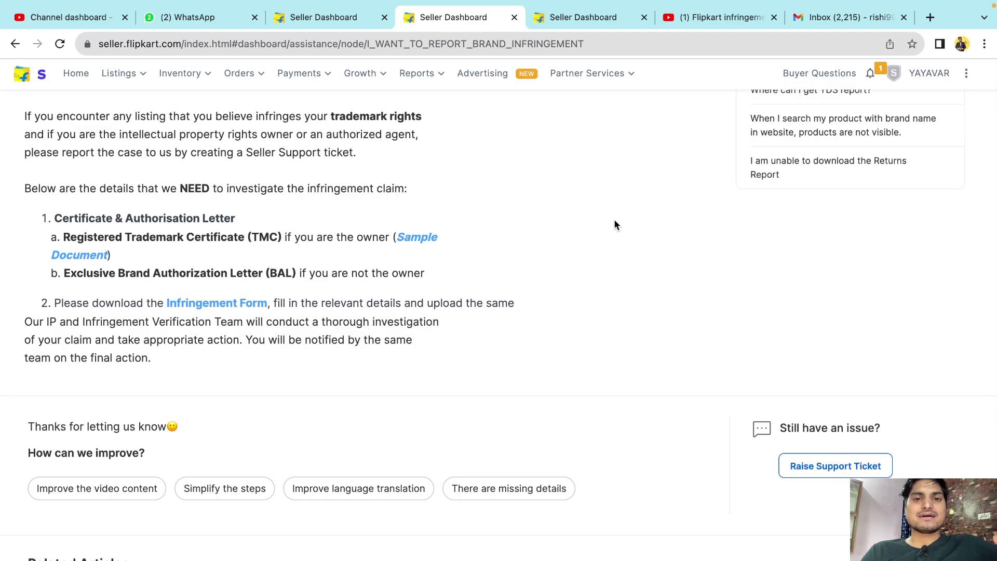
pyautogui.click(603, 27)
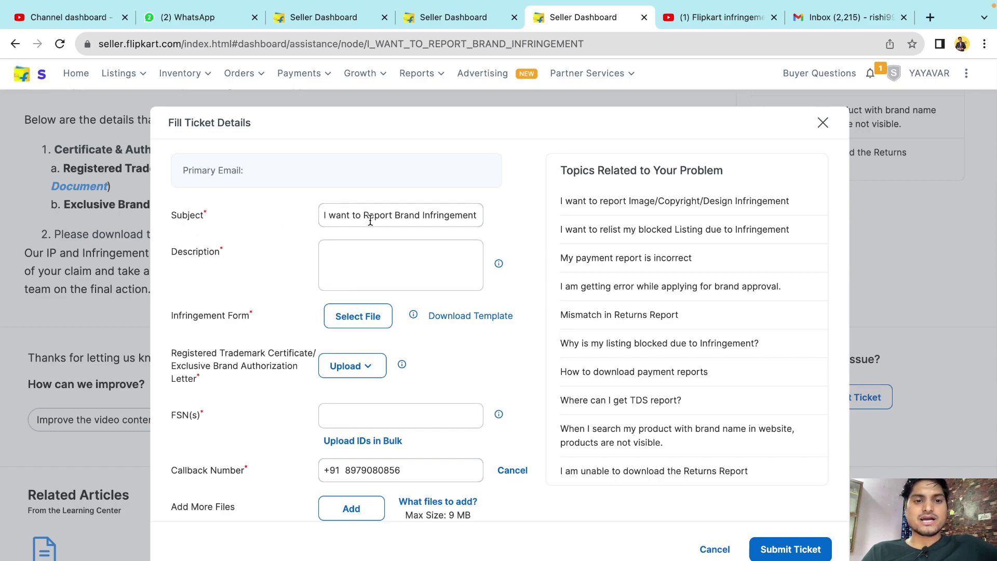
# Change the ticket subject to "I want to gate my brand." and move on to the empty description.
pyautogui.moveTo(363, 215); pyautogui.dragTo(543, 215)
pyautogui.write('gate ')
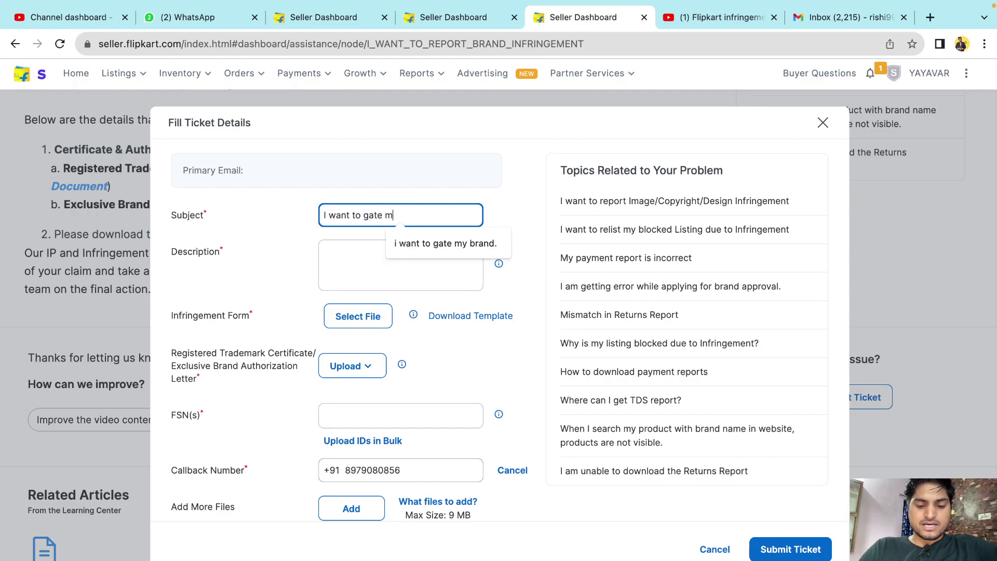
pyautogui.write('my brand.')
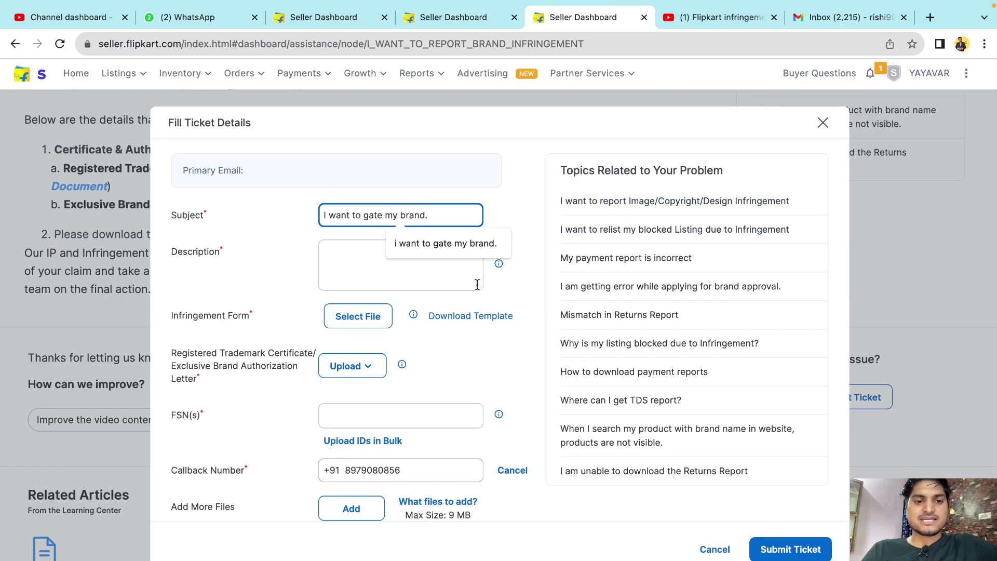
pyautogui.click(350, 274)
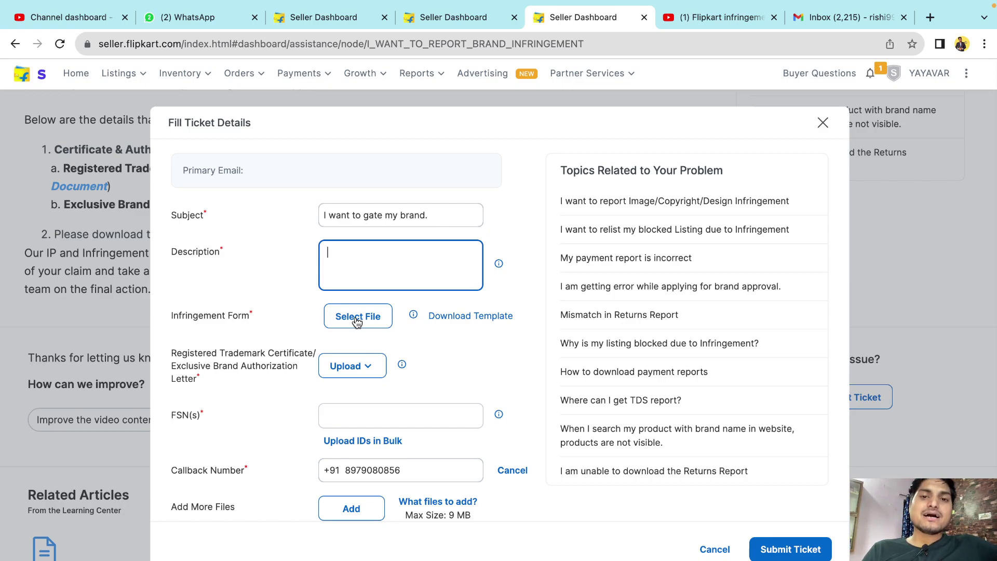
# Download the Infringement Form template, look through its two pages, and return to the ticket form.
pyautogui.click(474, 319)
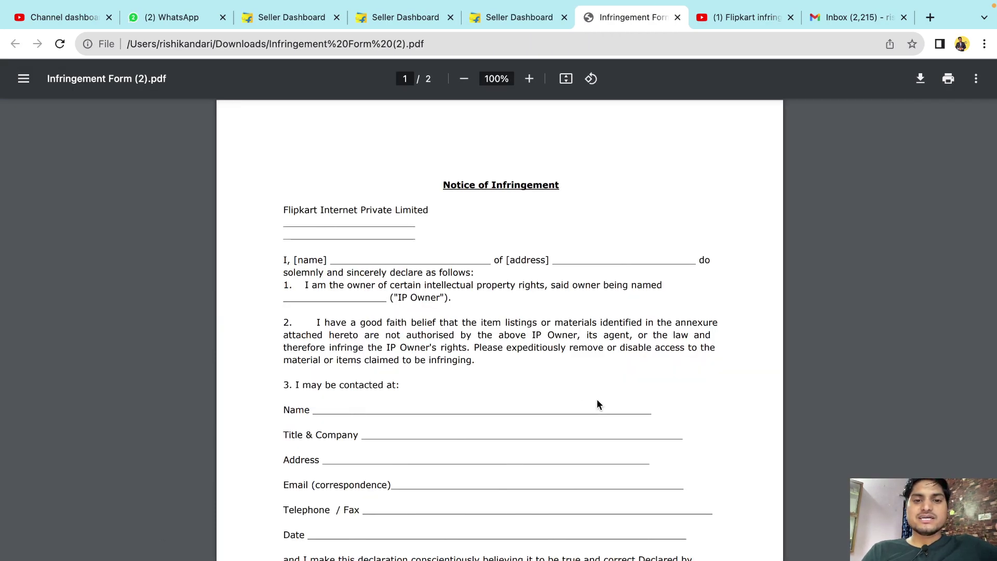
pyautogui.scroll(-15, 597, 403)
pyautogui.scroll(15, 597, 406)
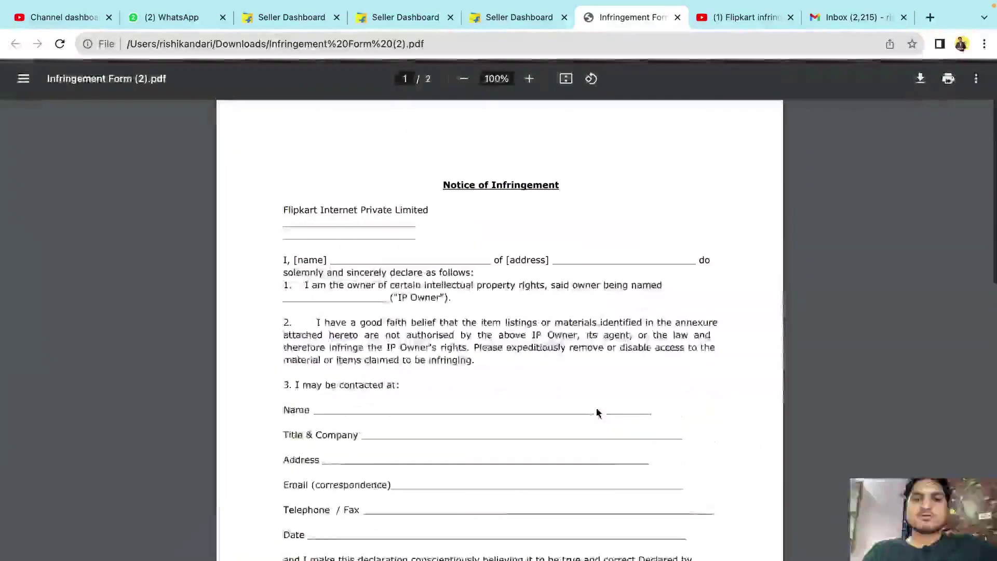
pyautogui.click(678, 18)
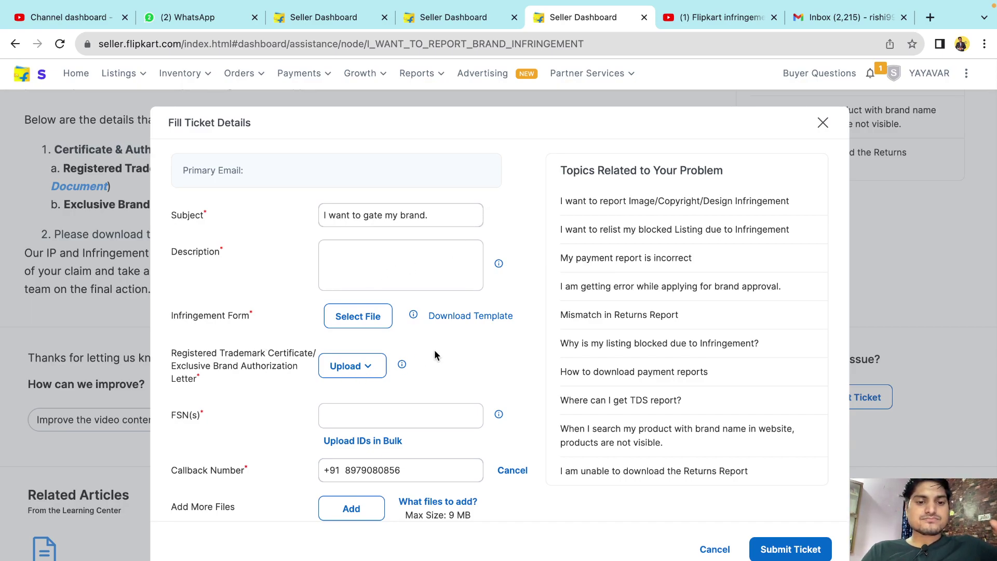
# From the ticket's FSN field, go to flipkart.com in a new tab and open the white ORAIMO 20000 mAh Power Bank product page.
pyautogui.scroll(-1, 473, 352)
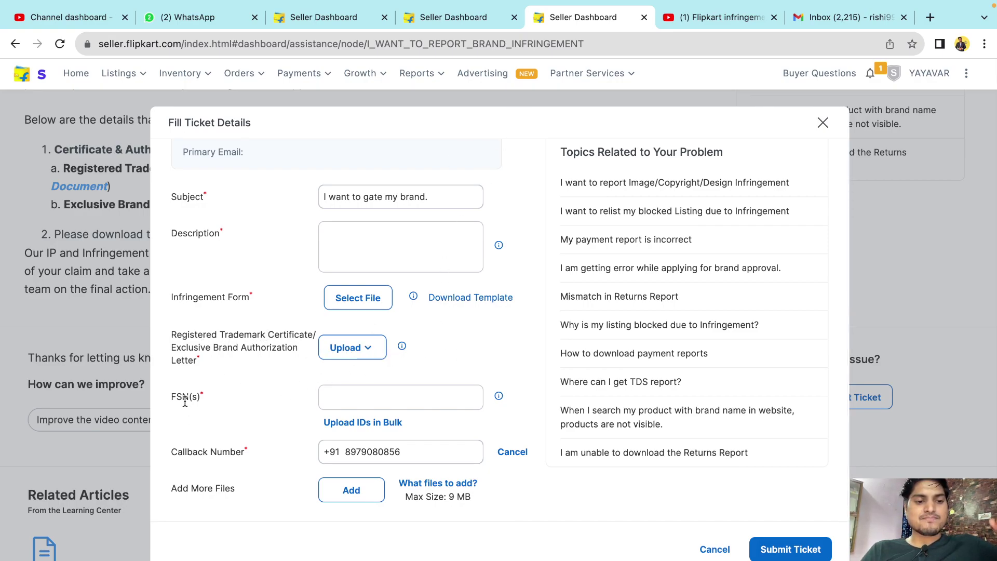
pyautogui.click(365, 403)
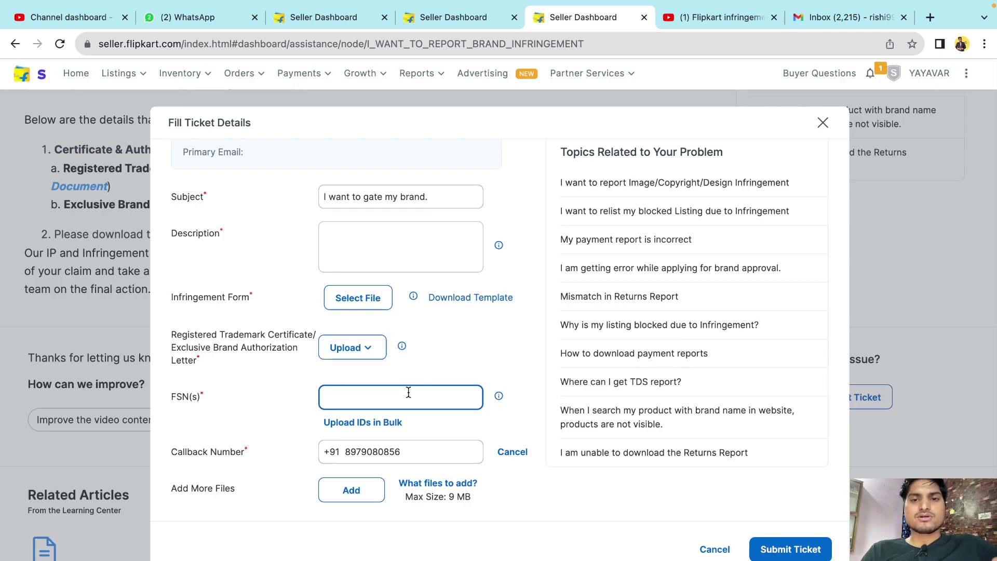
pyautogui.click(929, 19)
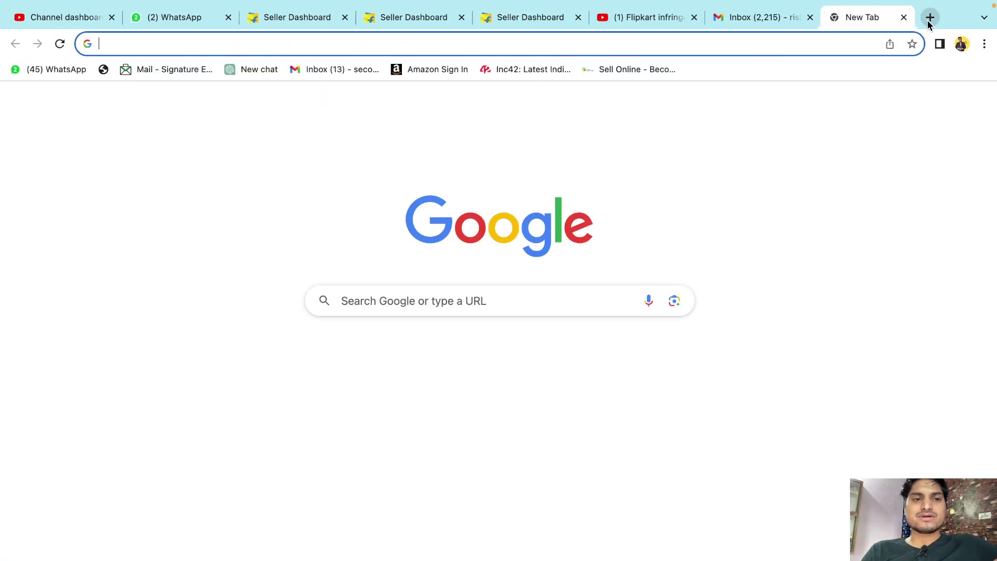
pyautogui.write('flip')
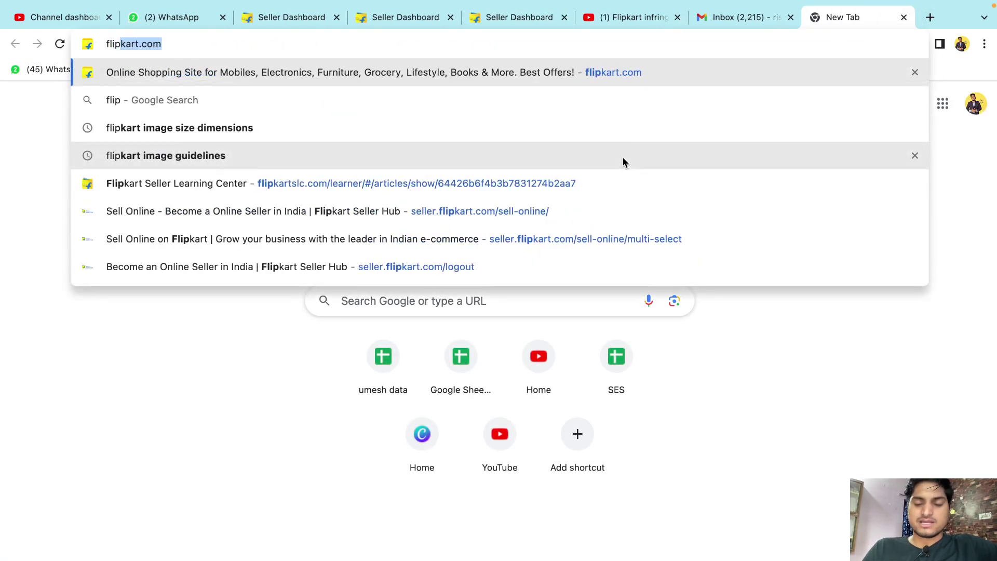
pyautogui.press('Return')
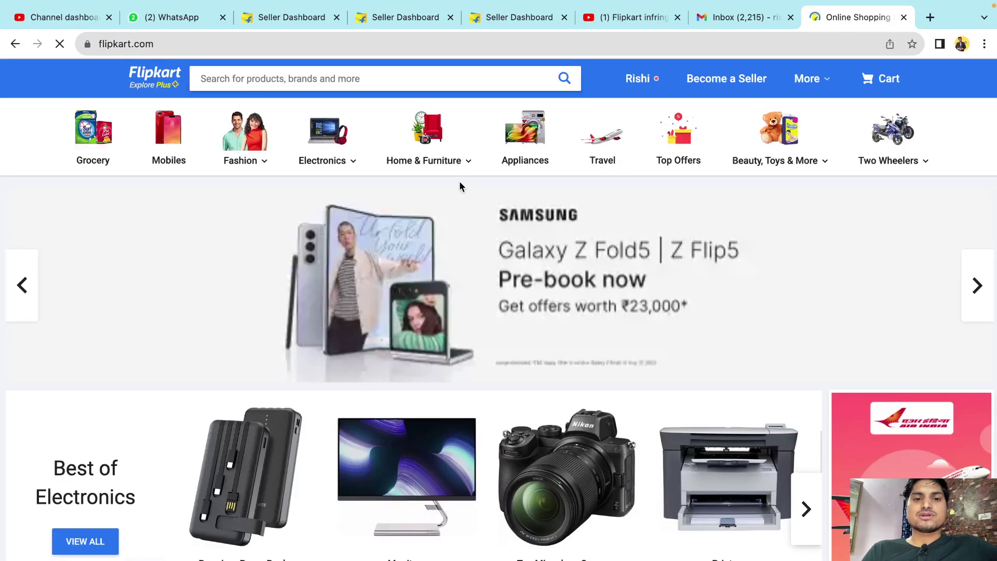
pyautogui.click(273, 475)
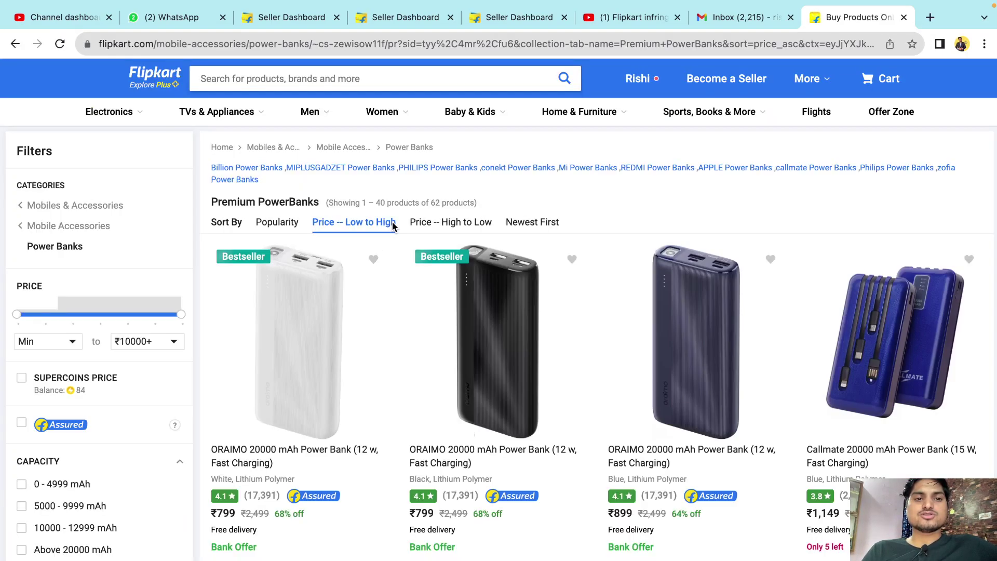
pyautogui.click(298, 363)
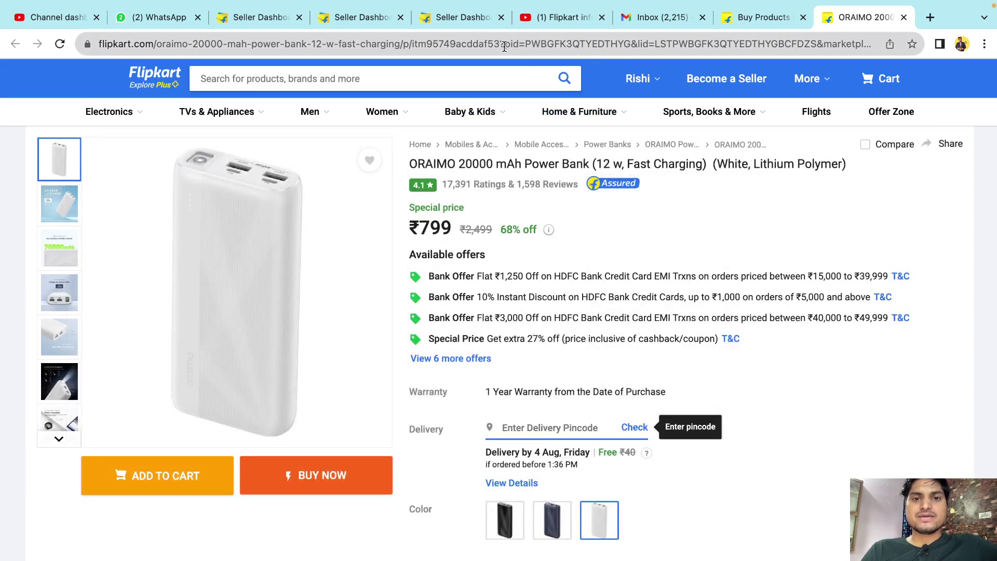
# Locate the product ID (pid) and listing ID (lid) in the power bank's page address, and return to the ticket form.
pyautogui.doubleClick(548, 44)
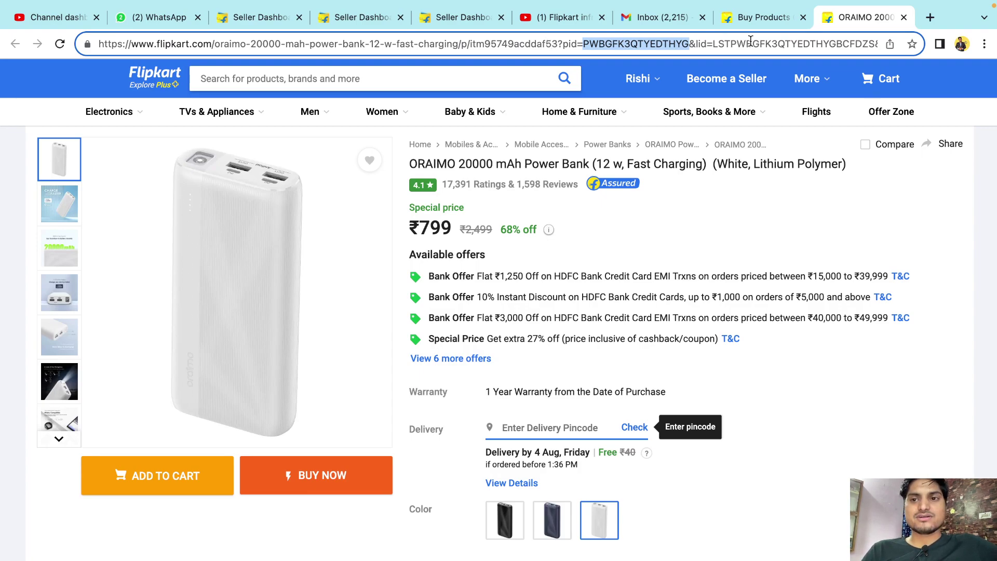
pyautogui.doubleClick(792, 47)
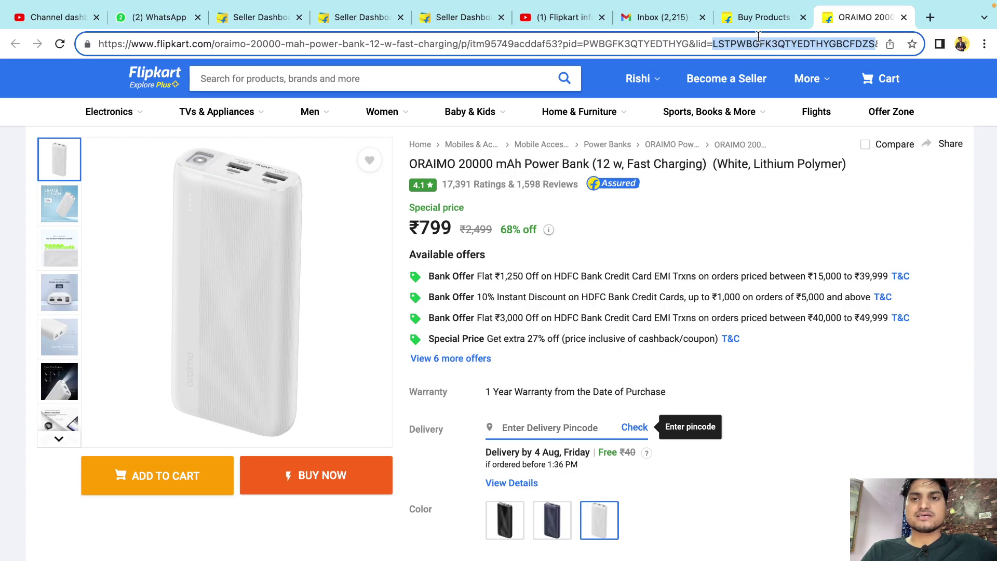
pyautogui.click(751, 19)
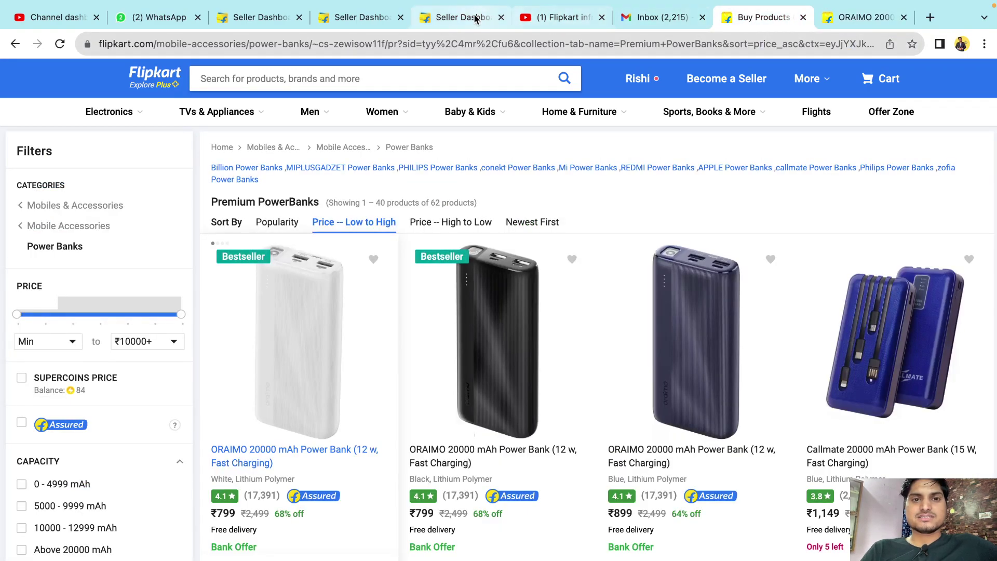
pyautogui.click(456, 17)
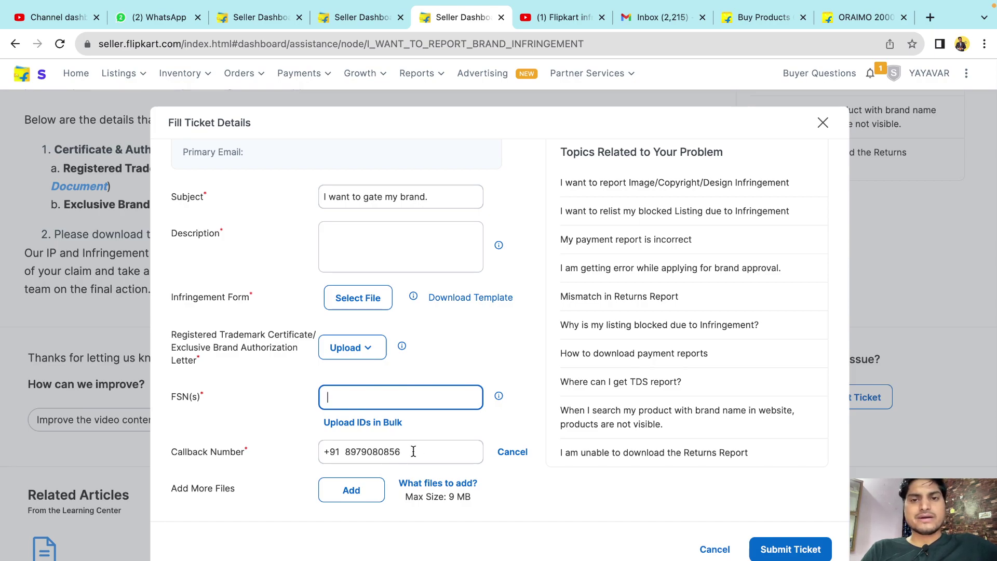
# Check the ticket's callback number and description fields, and return to the ticket reply screenshot in WhatsApp.
pyautogui.doubleClick(379, 452)
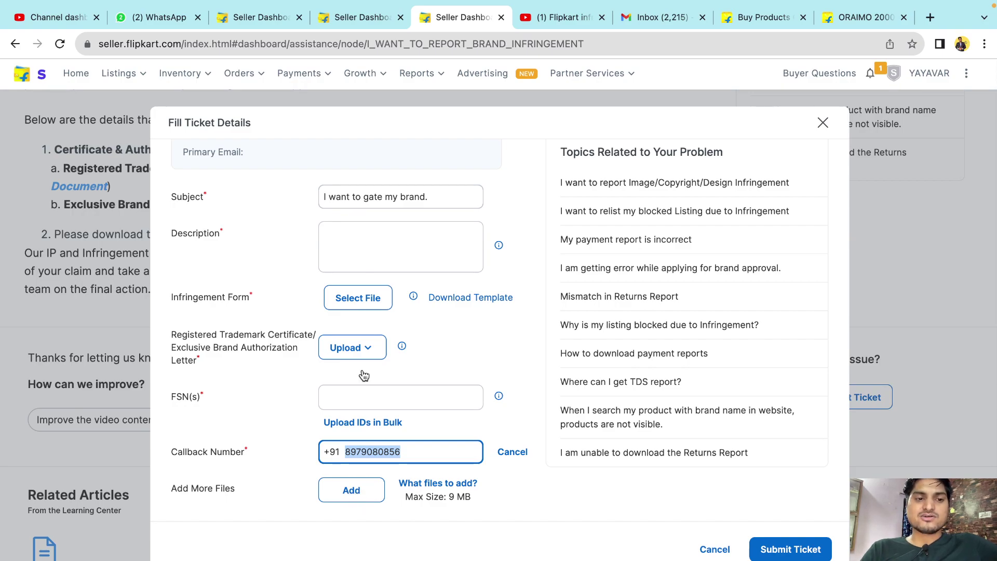
pyautogui.click(387, 249)
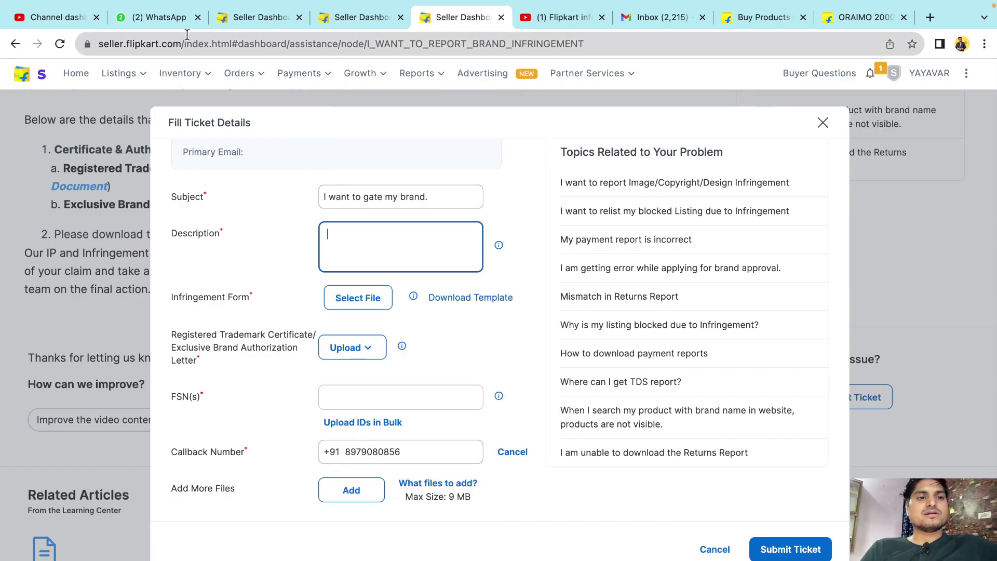
pyautogui.click(170, 24)
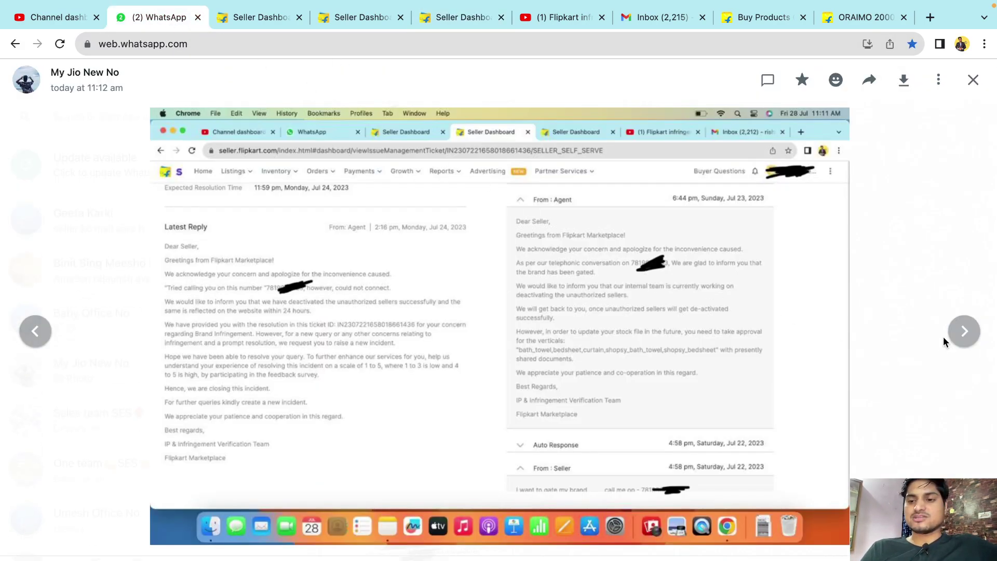
# Examine both pages of the filled and stamped Notice of Infringement in the chat's images, ending on the page with the reason codes.
pyautogui.click(972, 337)
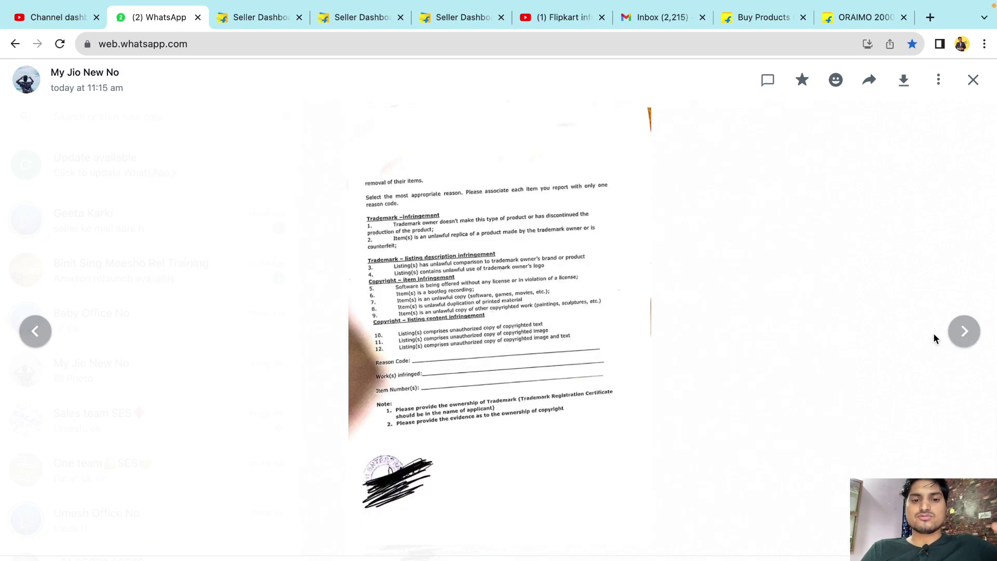
pyautogui.click(962, 333)
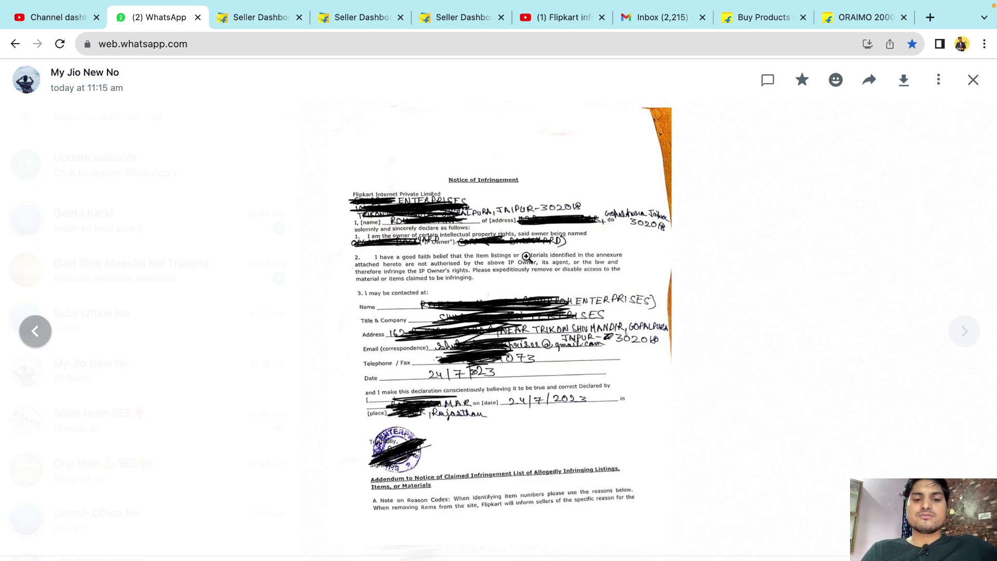
pyautogui.click(465, 267)
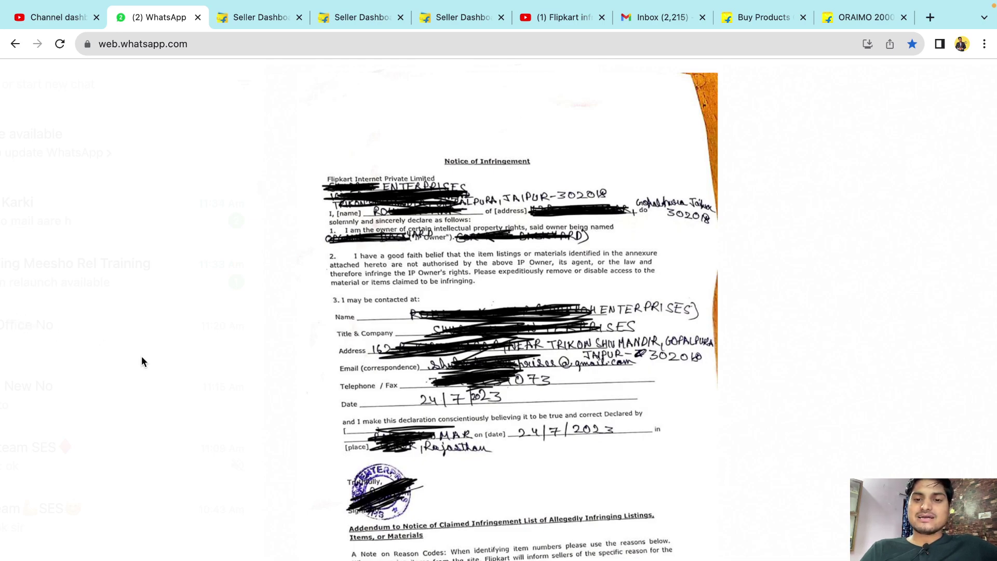
pyautogui.click(112, 347)
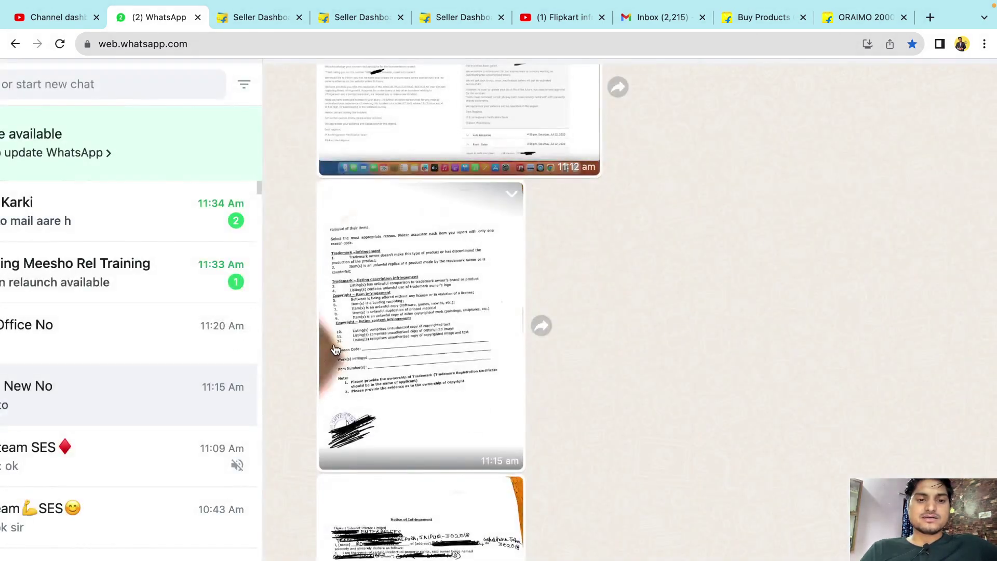
pyautogui.click(410, 334)
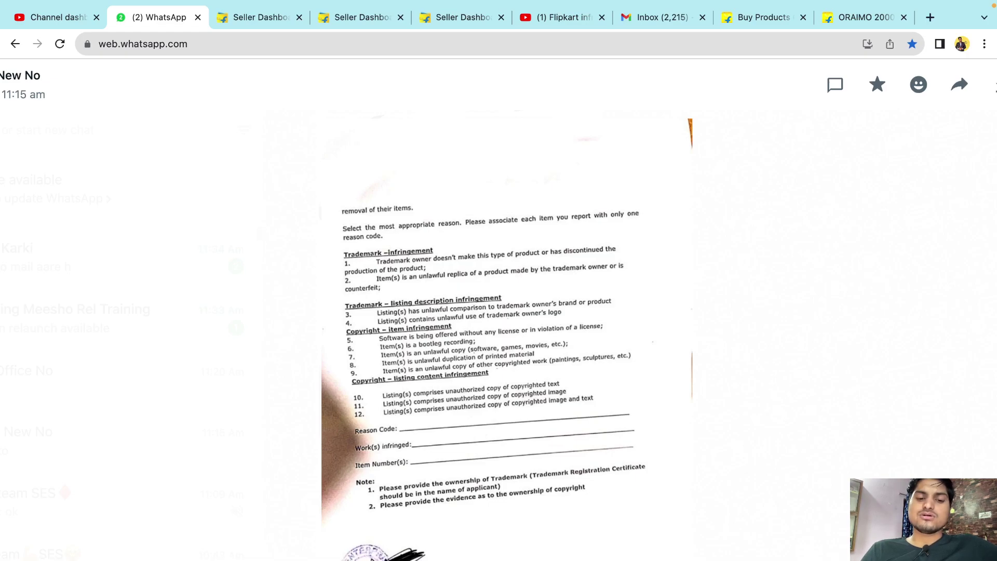
# In the YouTube video on Flipkart infringement cases, skip through the form explanation to about 11:30, and return to the ticket form.
pyautogui.click(572, 18)
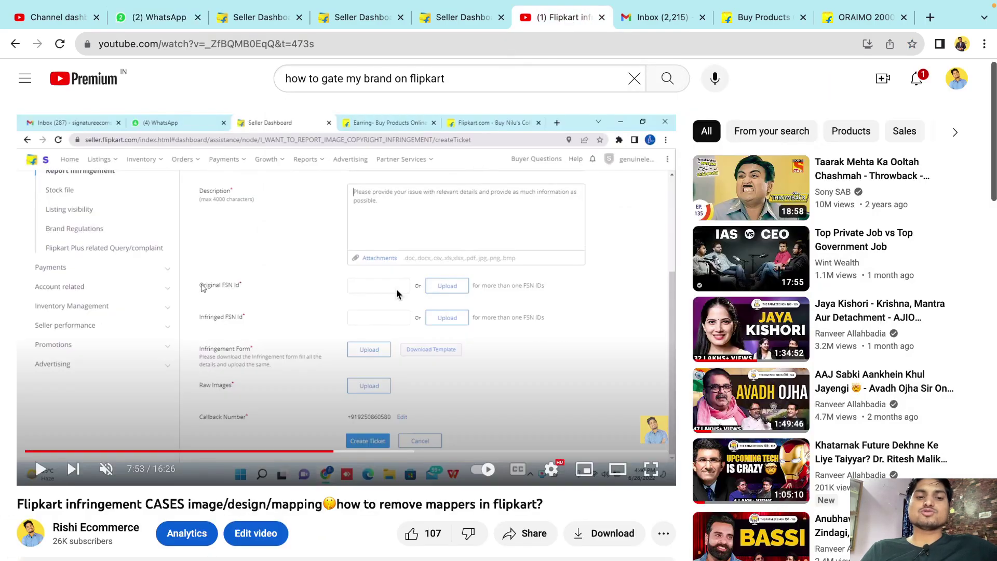
pyautogui.click(409, 451)
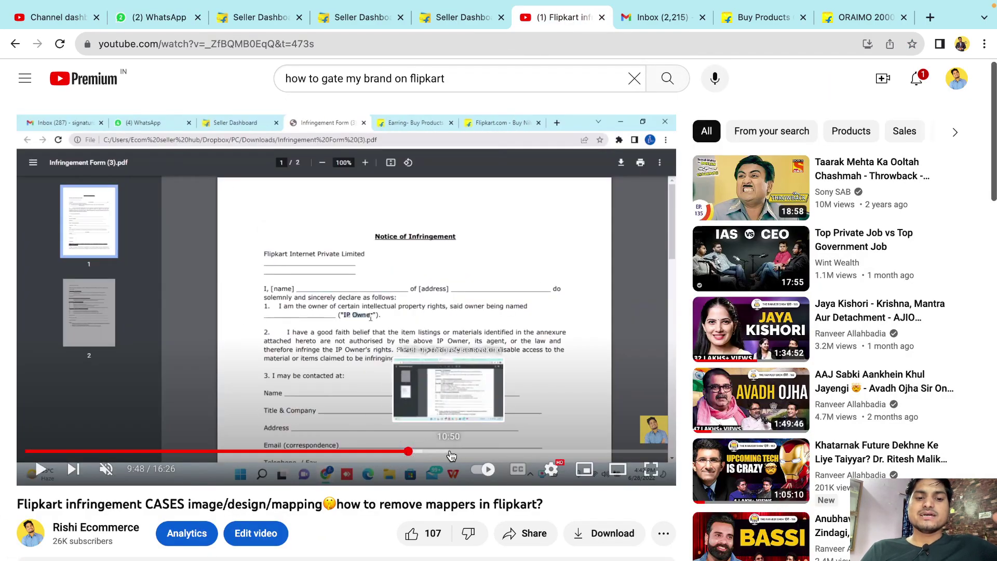
pyautogui.click(476, 468)
pyautogui.click(476, 451)
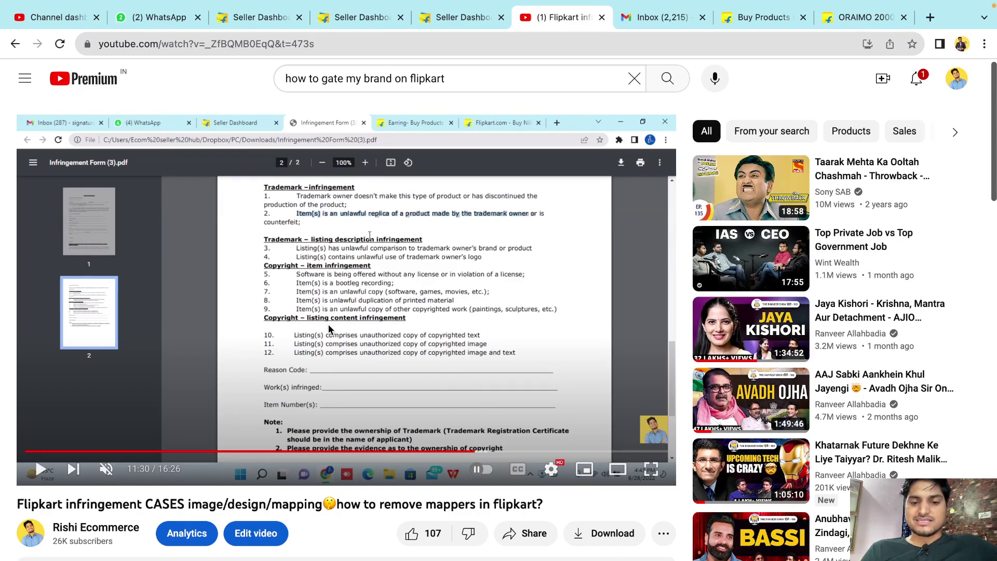
pyautogui.click(471, 19)
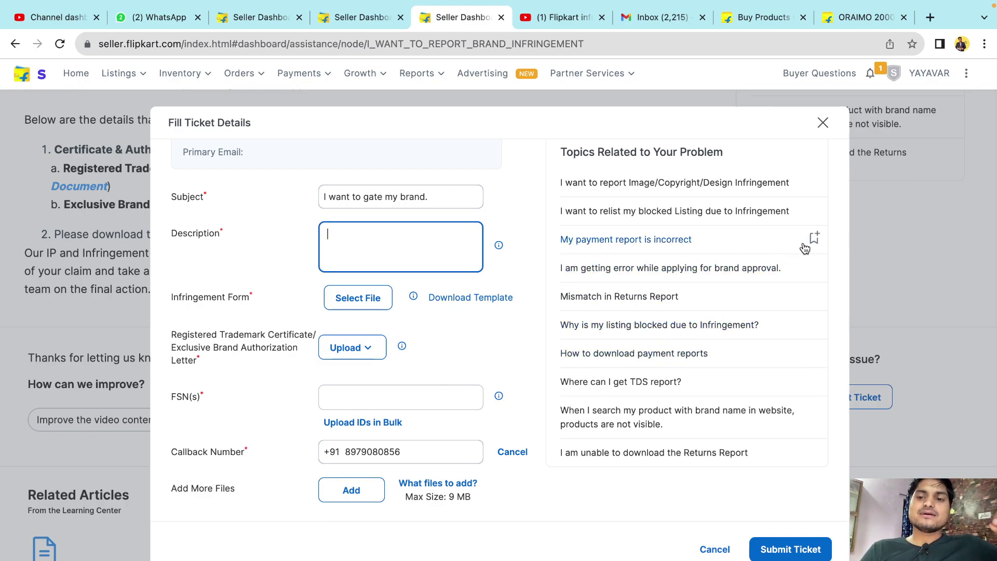
pyautogui.hotkey('ctrl', 'Left')
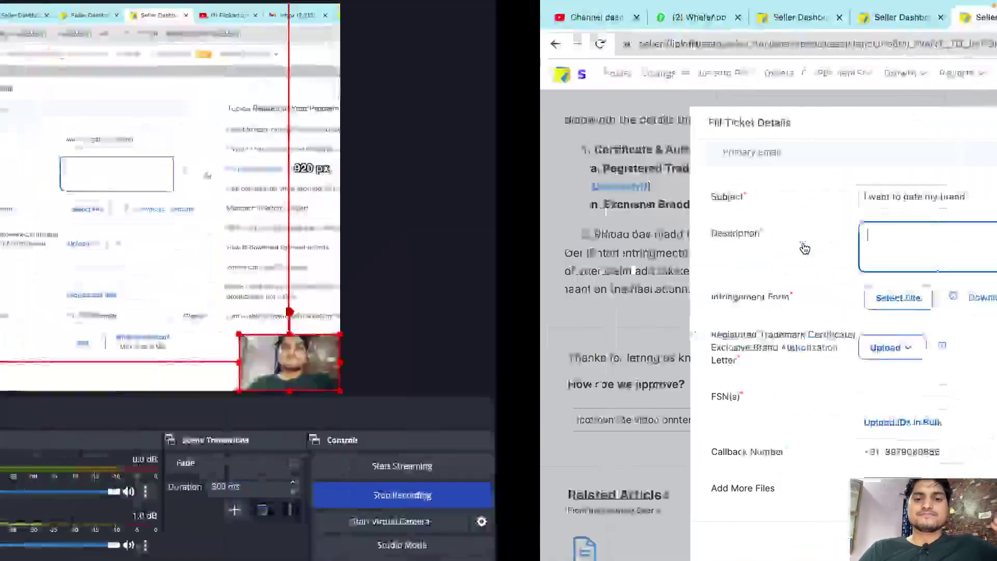